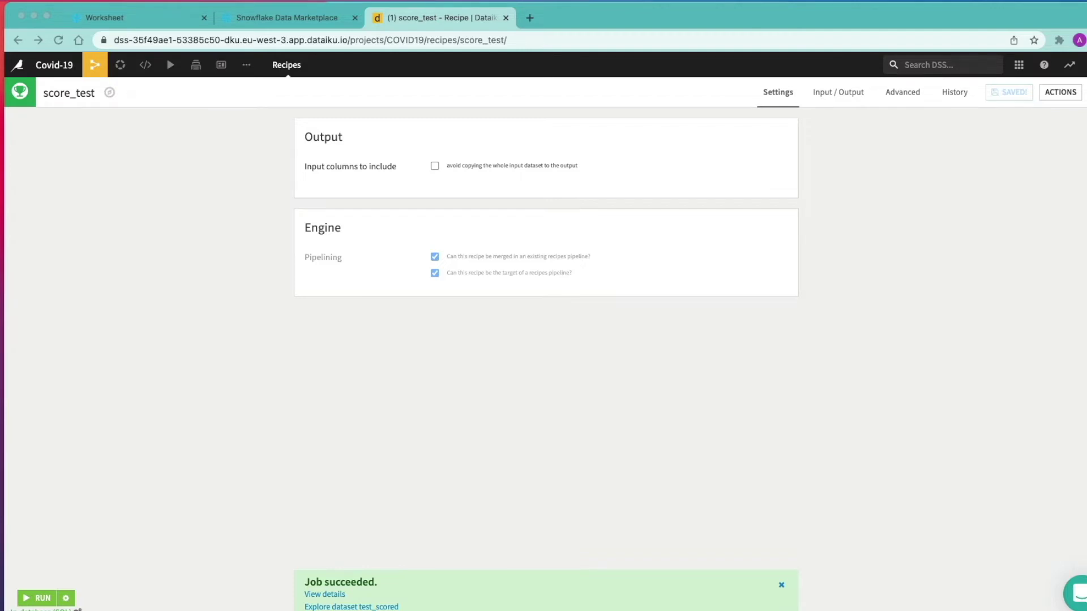
Switch to the blank Snowflake worksheet now that the score_test job has succeeded.
{"action": "key", "text": "super+1"}
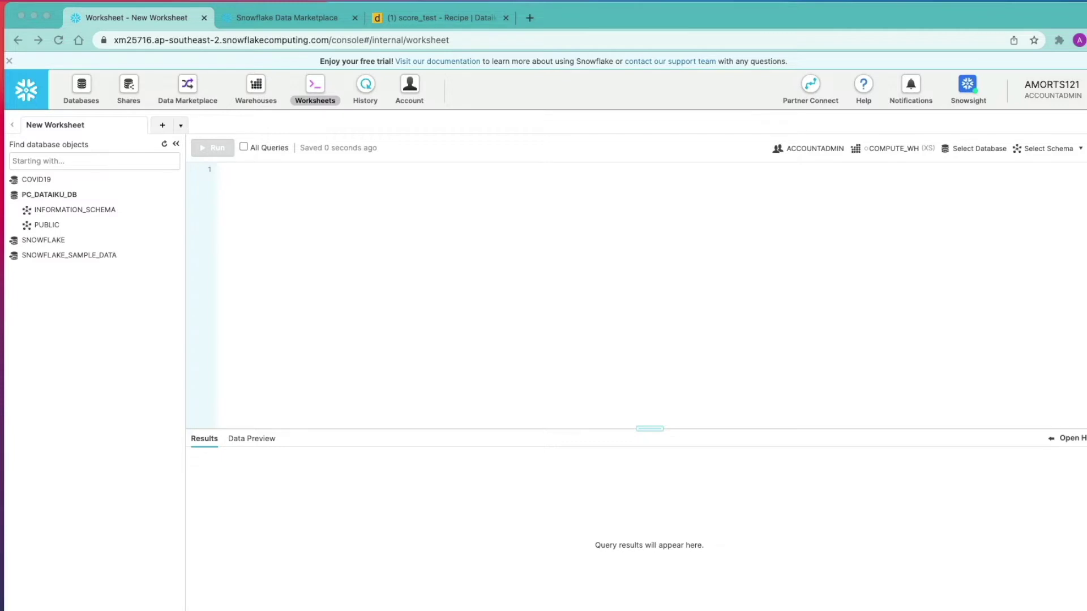
Paste and run the USE statements for role SYSADMIN and database PC_DATAIKU_DB, turning off run confirmations.
{"action": "type", "text": "use role sysadmin; use warehouse compute_wh; use database pc_dataiku_db;"}
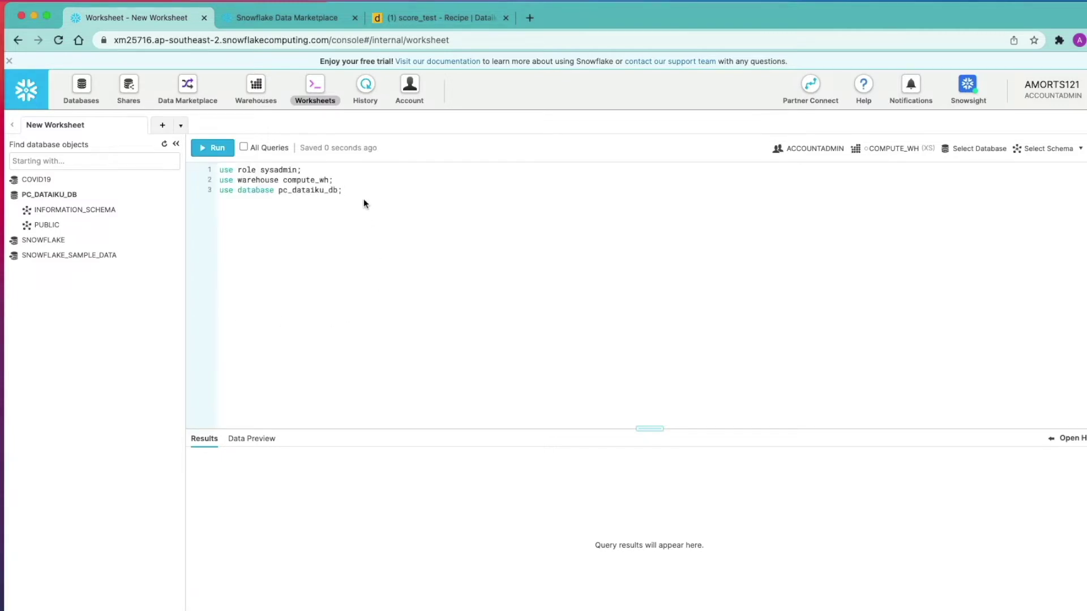
{"action": "key", "text": "super+a"}
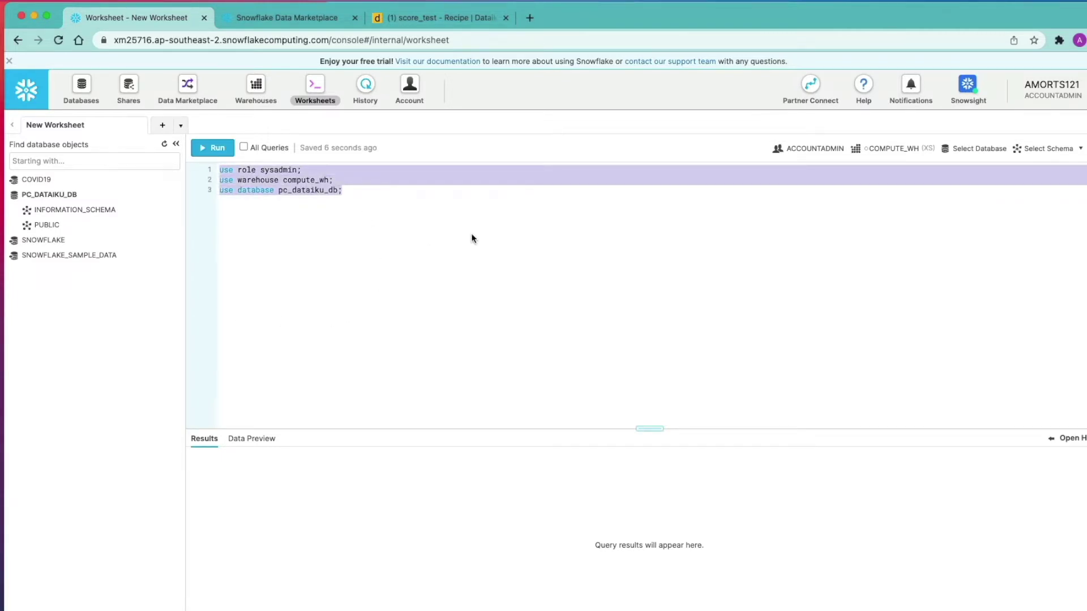
{"action": "key", "text": "super+Return"}
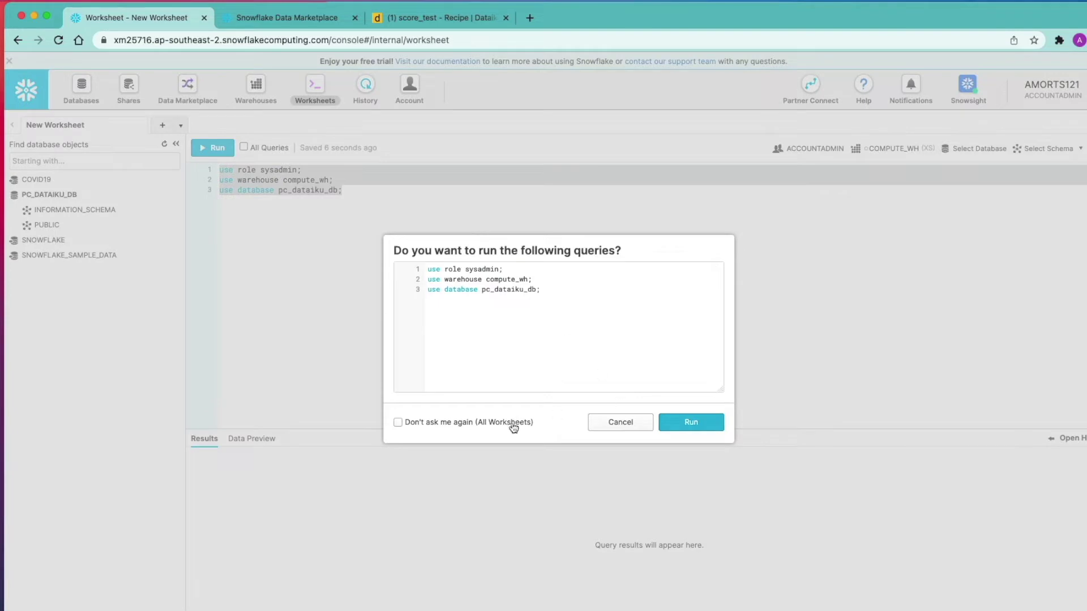
{"action": "left_click", "coordinate": [513, 423]}
{"action": "left_click", "coordinate": [688, 423]}
Run SHOW TABLES LIKE '%scored%' and select the TEST_SCORED_COVID19 name from the results.
{"action": "left_click", "coordinate": [355, 200]}
{"action": "type", "text": "show tables like '%scored%';"}
{"action": "left_click_drag", "start_coordinate": [347, 210], "coordinate": [219, 211]}
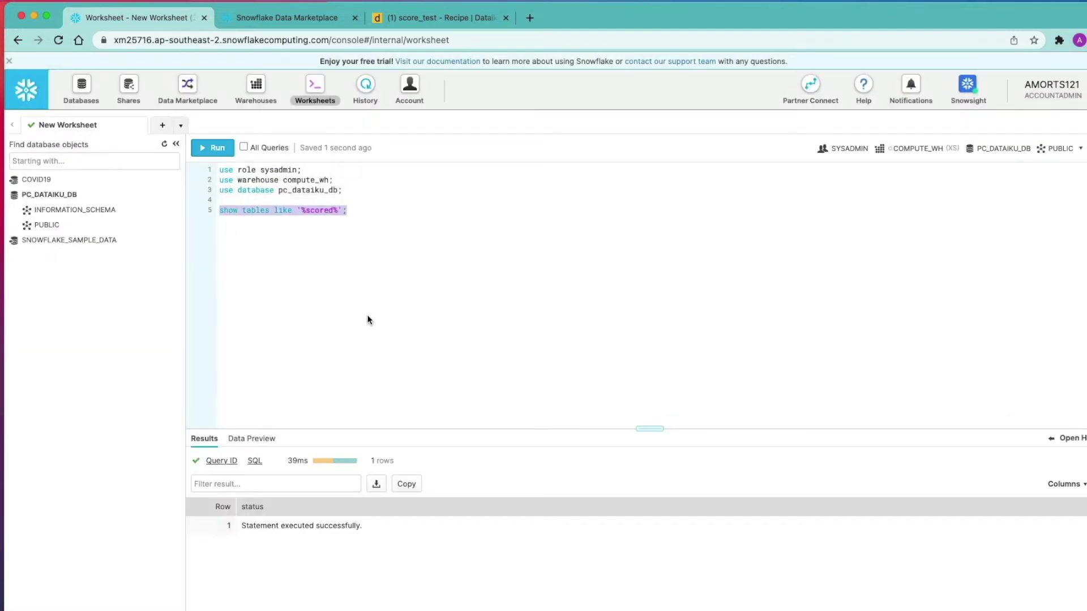
{"action": "key", "text": "super+Return"}
{"action": "left_click_drag", "start_coordinate": [362, 506], "coordinate": [431, 512]}
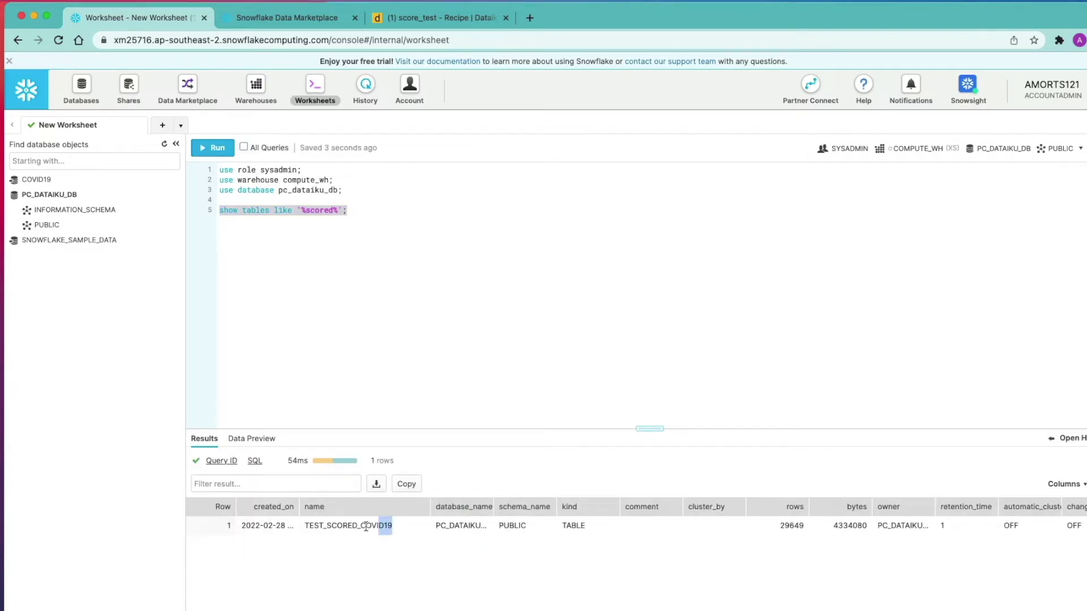
{"action": "left_click_drag", "start_coordinate": [365, 526], "coordinate": [304, 526]}
{"action": "key", "text": "cmd+c"}
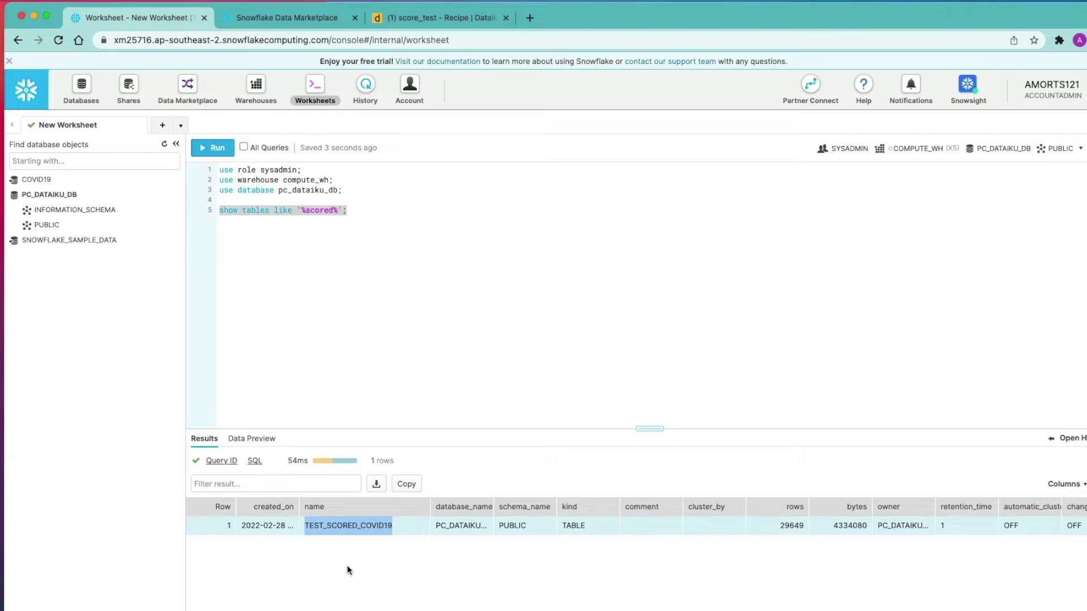
Write and run 'select * from TEST_SCORED_COVID19;' on a new line.
{"action": "left_click", "coordinate": [235, 289]}
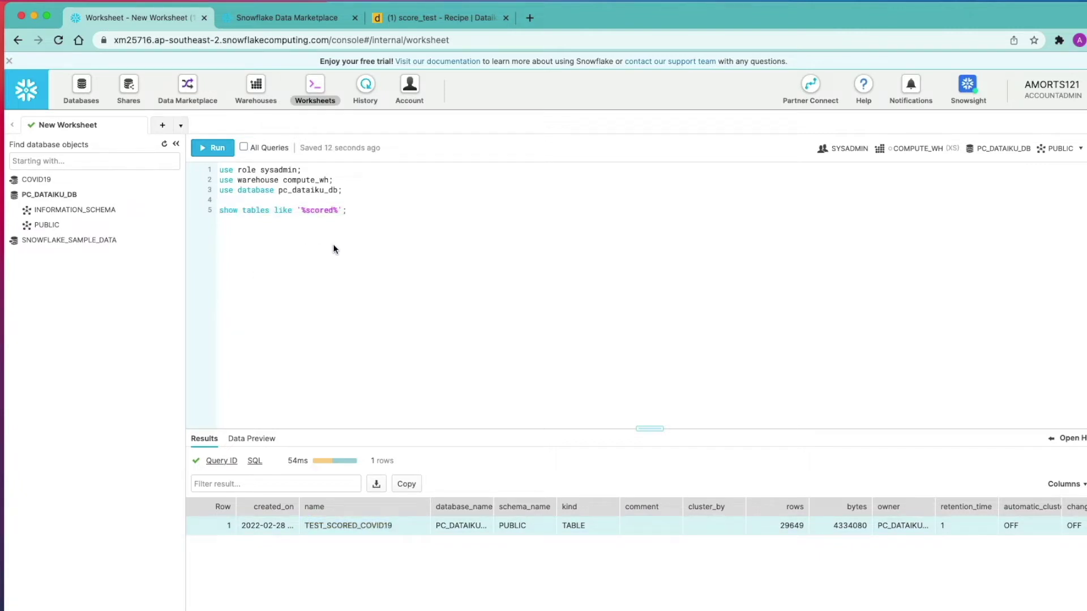
{"action": "key", "text": "Return"}
{"action": "key", "text": "Return"}
{"action": "key", "text": "cmd+v"}
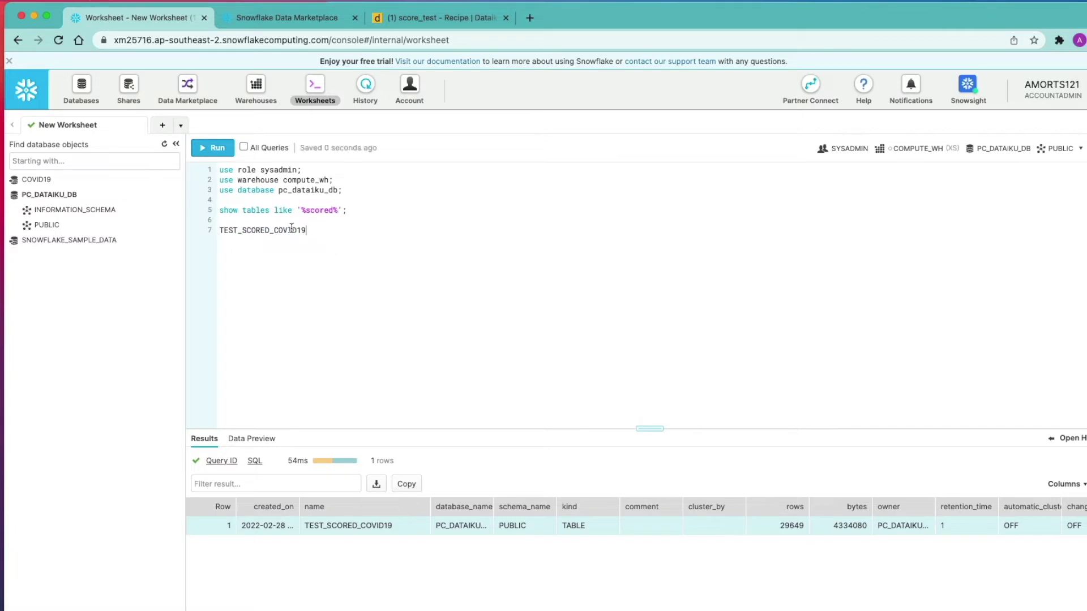
{"action": "left_click", "coordinate": [220, 230]}
{"action": "type", "text": "se"}
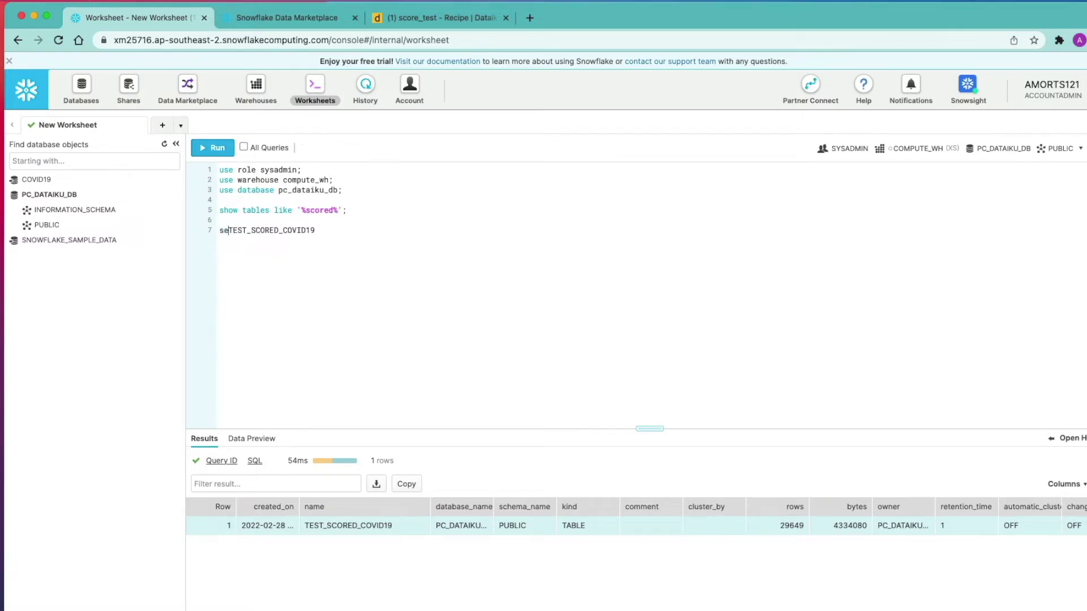
{"action": "type", "text": "lect * from"}
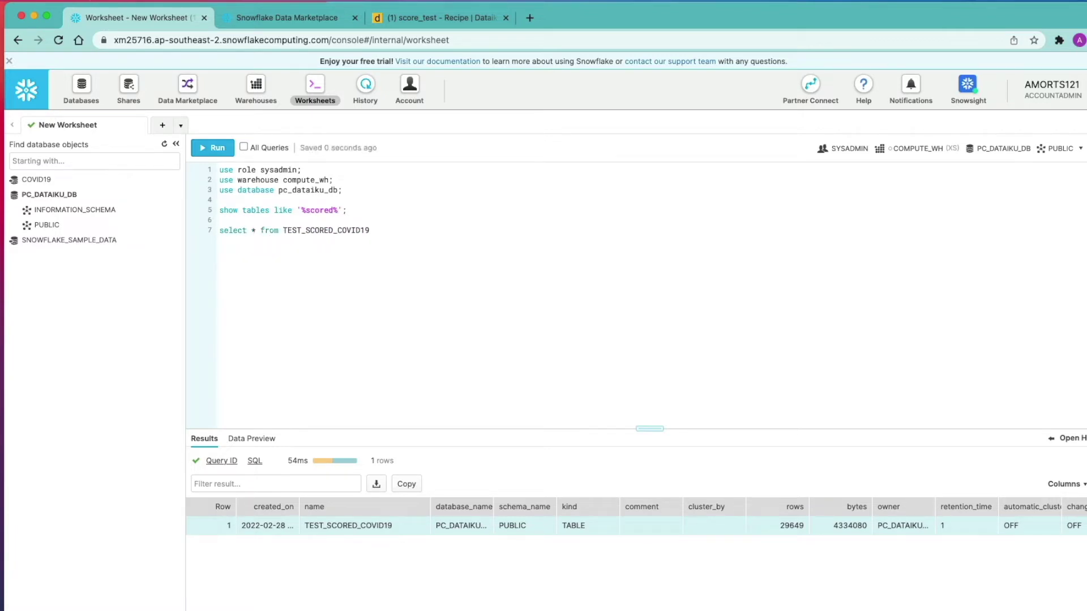
{"action": "left_click", "coordinate": [371, 230]}
{"action": "type", "text": ";"}
{"action": "key", "text": "super+Return"}
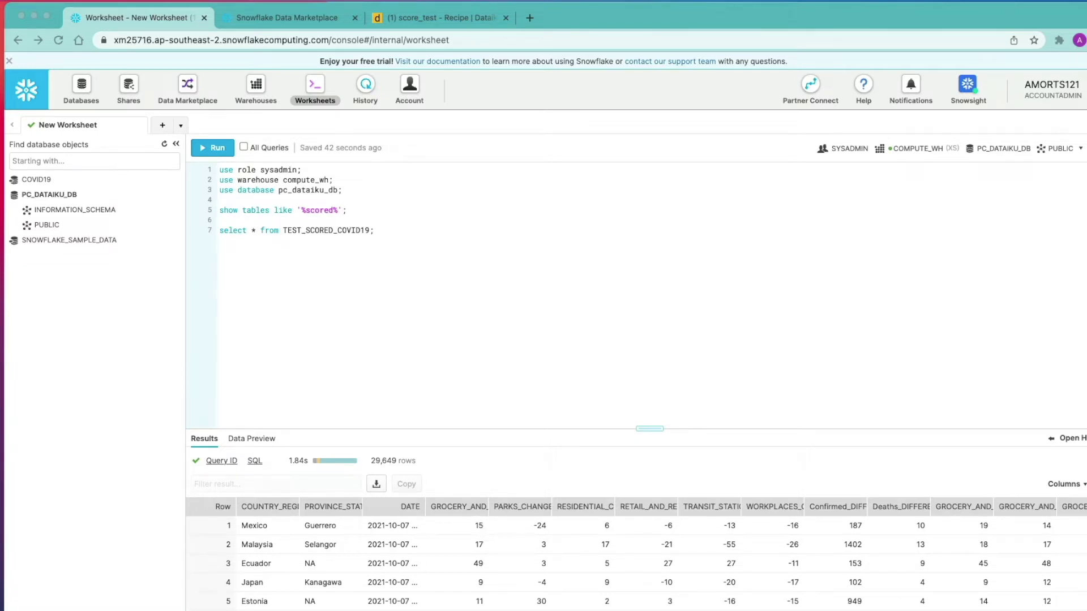
Scroll the TEST_SCORED_COVID19 results right and down to inspect the prediction column.
{"action": "left_click", "coordinate": [374, 230]}
{"action": "scroll", "coordinate": [636, 551], "scroll_direction": "right", "scroll_amount": 10}
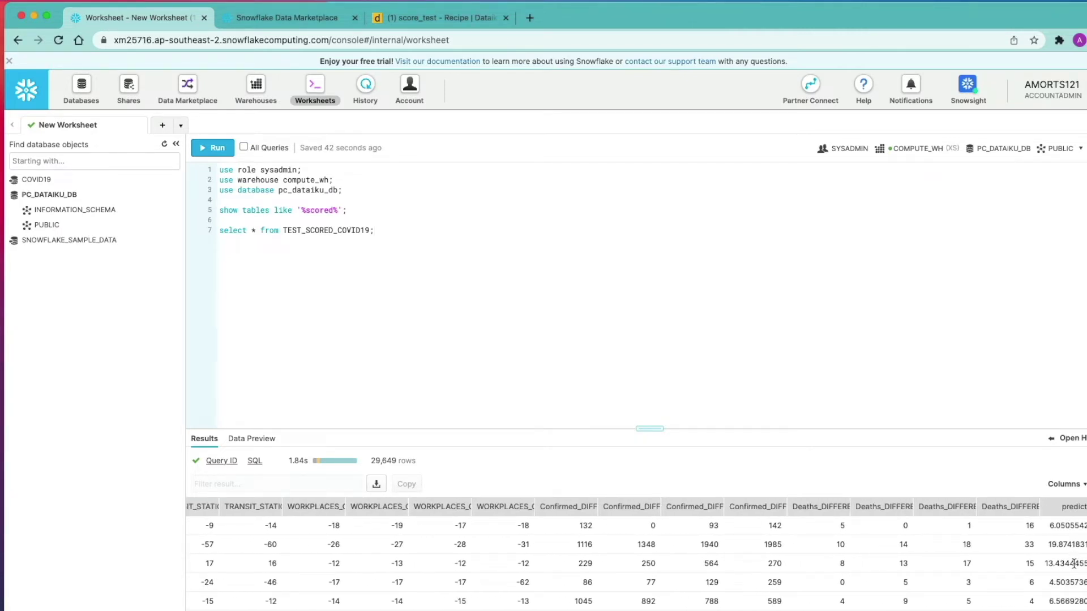
{"action": "scroll", "coordinate": [636, 560], "scroll_direction": "down", "scroll_amount": 5}
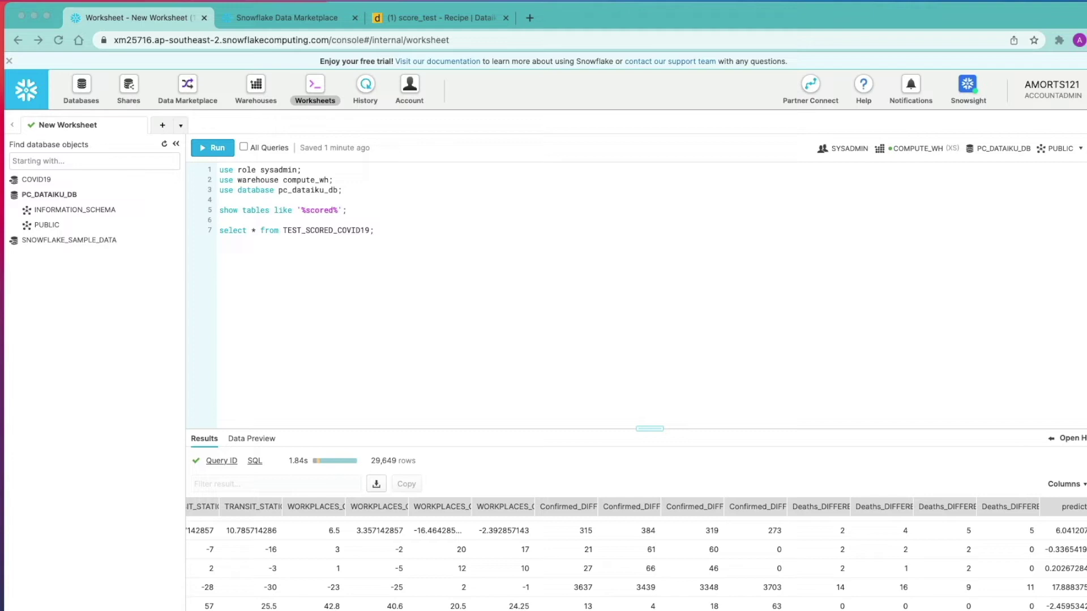
Paste and run 'create database dataiku_test_db clone pc_dataiku_db;' on line 13.
{"action": "type", "text": "use role sysadmin; use warehouse compute_wh; use database pc_dataiku_db; use schema public; create database dataiku_test_db clone pc_dataiku_db;"}
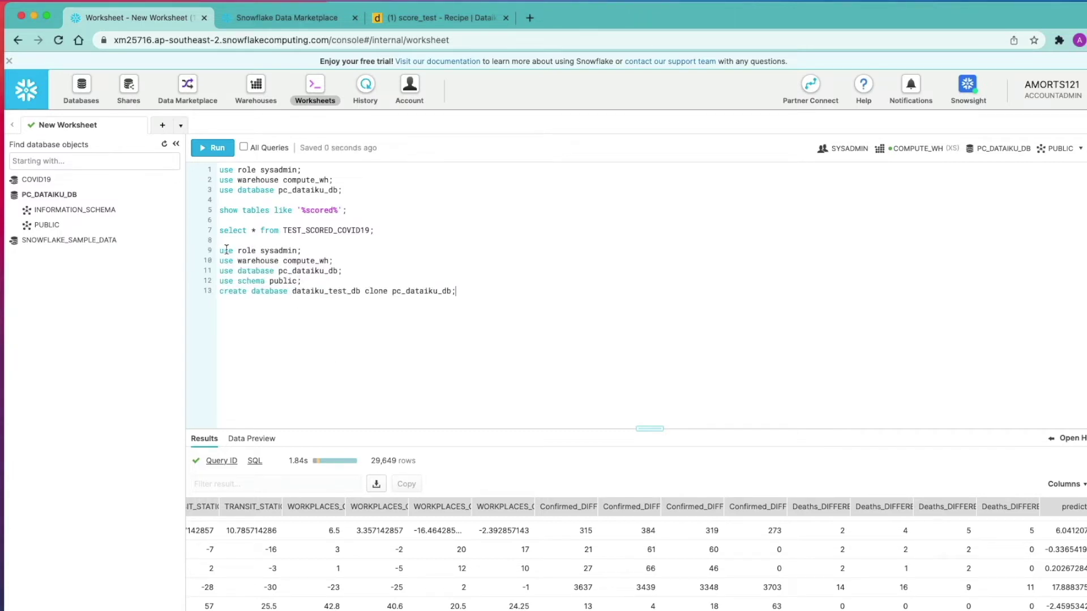
{"action": "left_click_drag", "start_coordinate": [220, 250], "coordinate": [421, 267]}
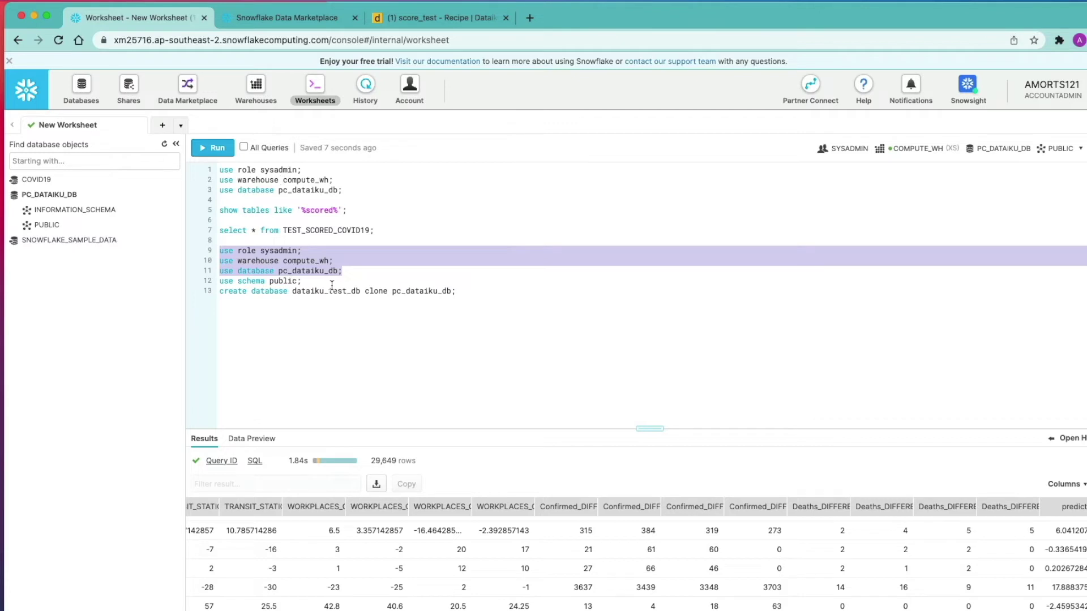
{"action": "left_click", "coordinate": [337, 337]}
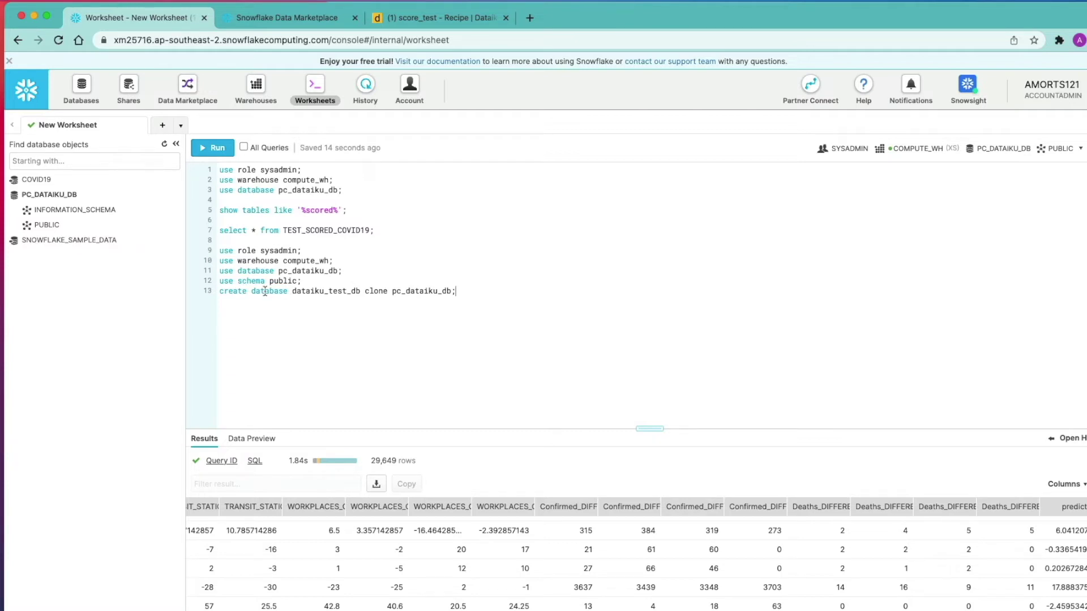
{"action": "left_click_drag", "start_coordinate": [292, 291], "coordinate": [361, 291]}
{"action": "double_click", "coordinate": [376, 291]}
{"action": "left_click_drag", "start_coordinate": [397, 291], "coordinate": [452, 291]}
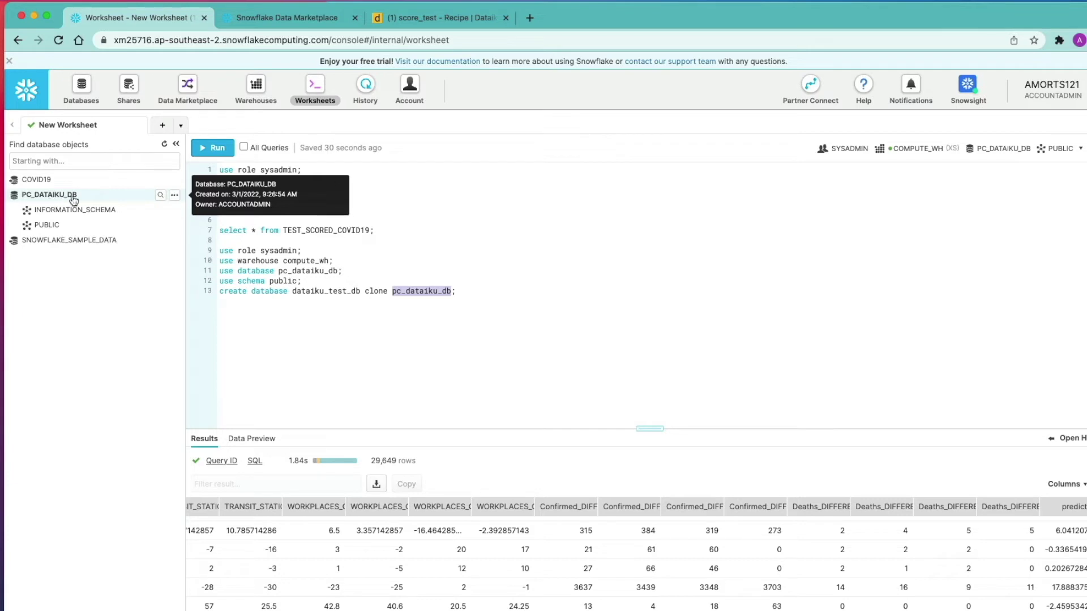
{"action": "left_click_drag", "start_coordinate": [361, 290], "coordinate": [292, 290]}
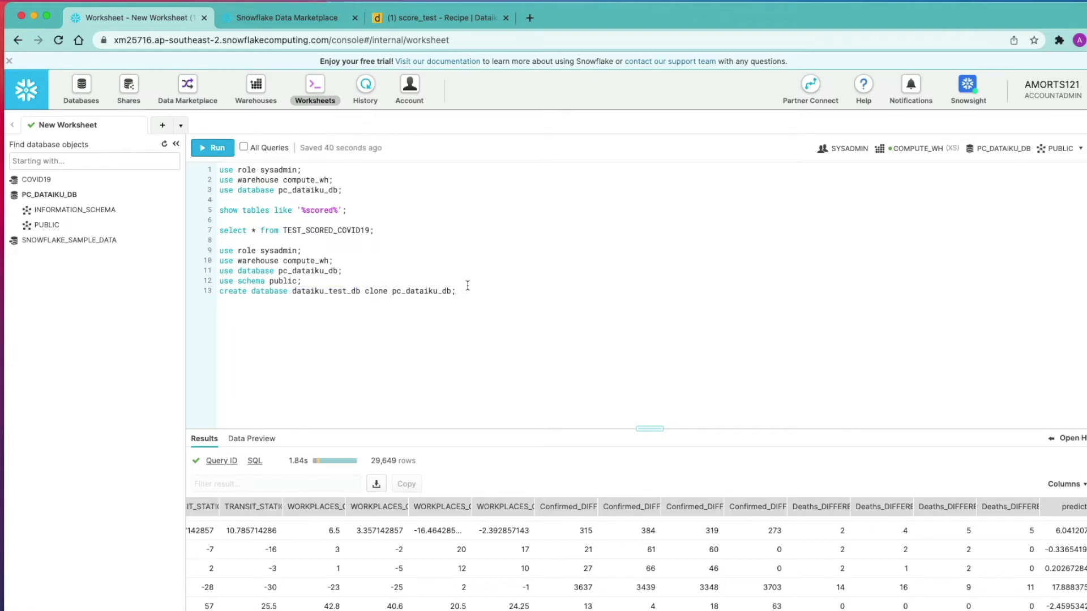
{"action": "left_click_drag", "start_coordinate": [456, 291], "coordinate": [221, 292]}
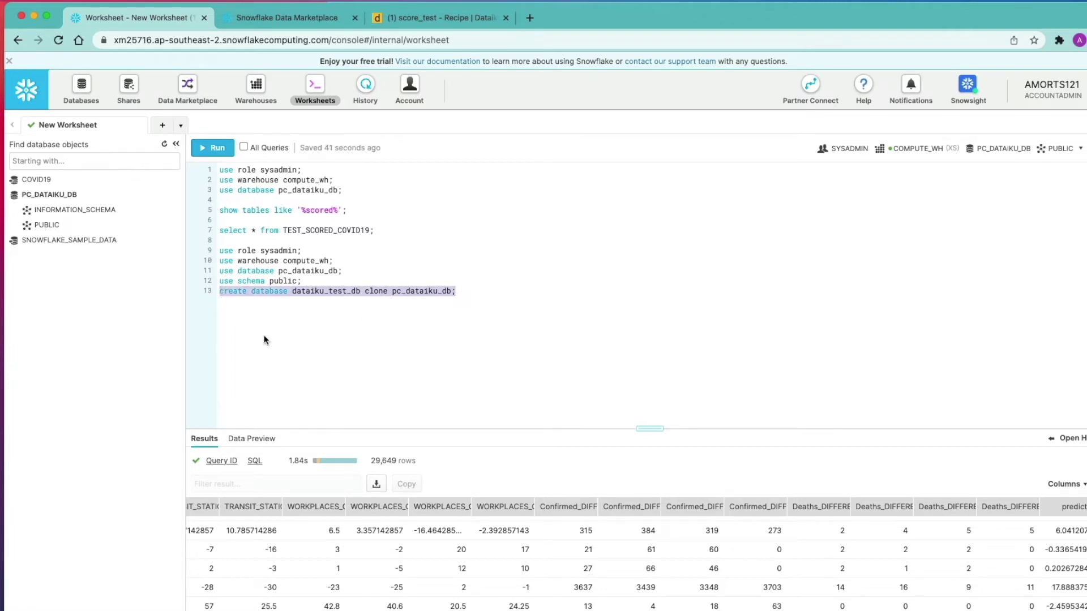
{"action": "key", "text": "super+Return"}
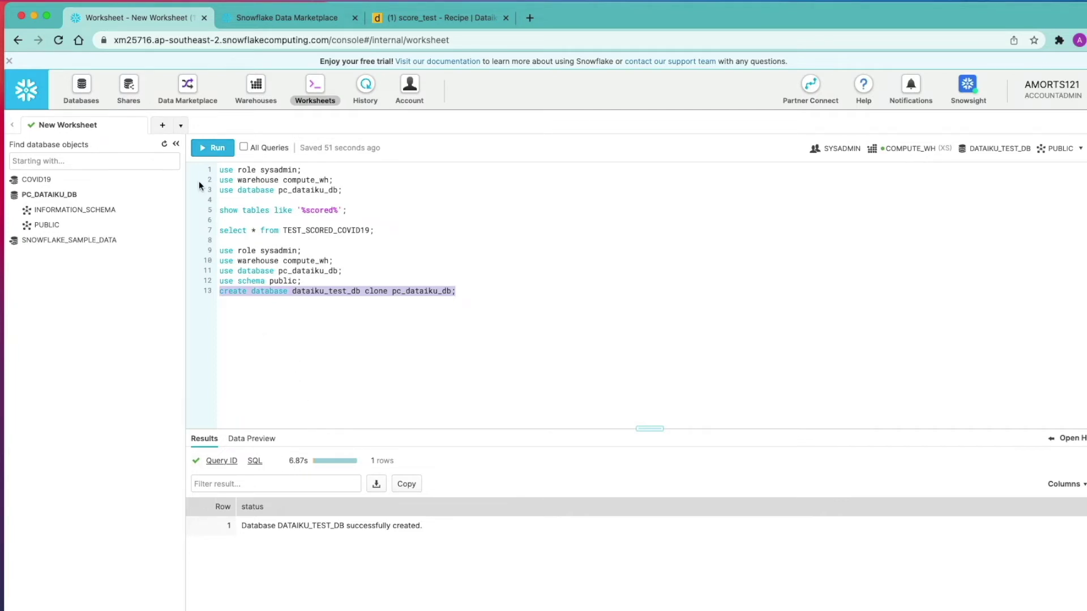
Refresh the object browser and expand the PUBLIC schemas of DATAIKU_TEST_DB and PC_DATAIKU_DB to compare their tables.
{"action": "left_click", "coordinate": [165, 145]}
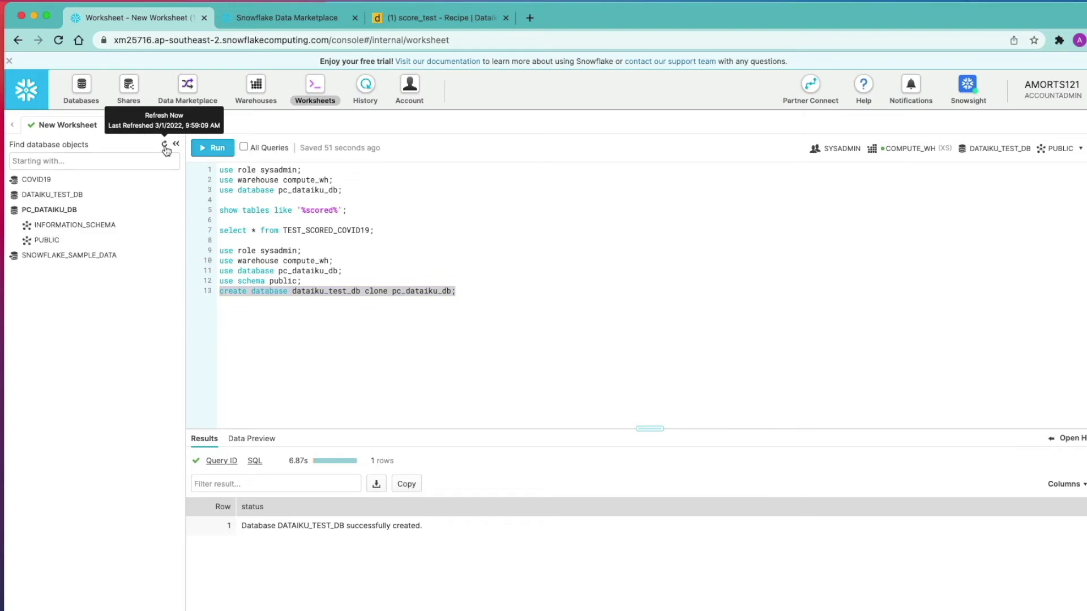
{"action": "mouse_move", "coordinate": [61, 202]}
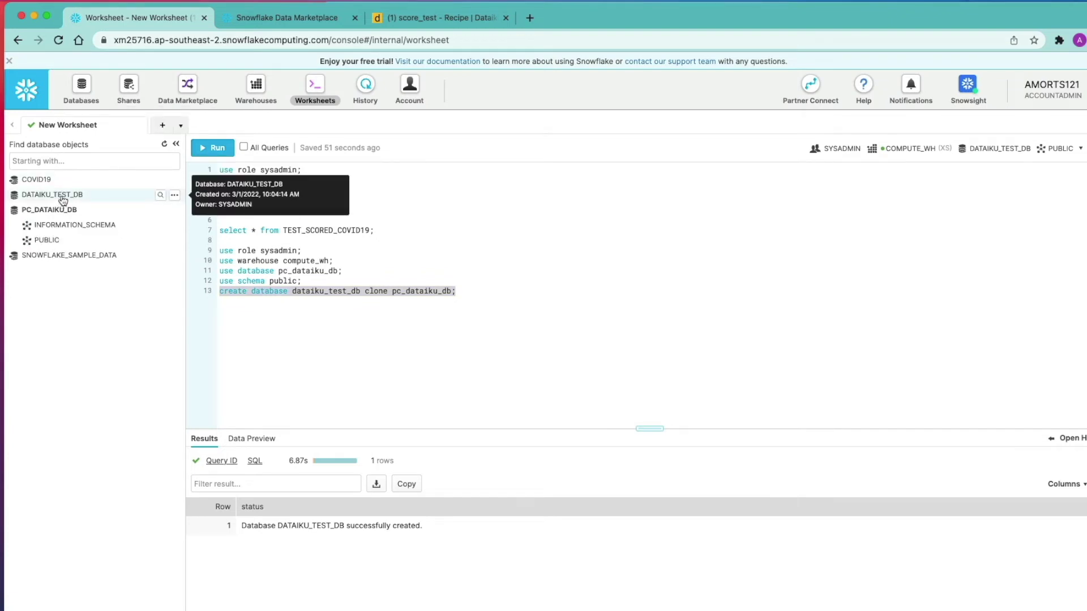
{"action": "left_click", "coordinate": [63, 198]}
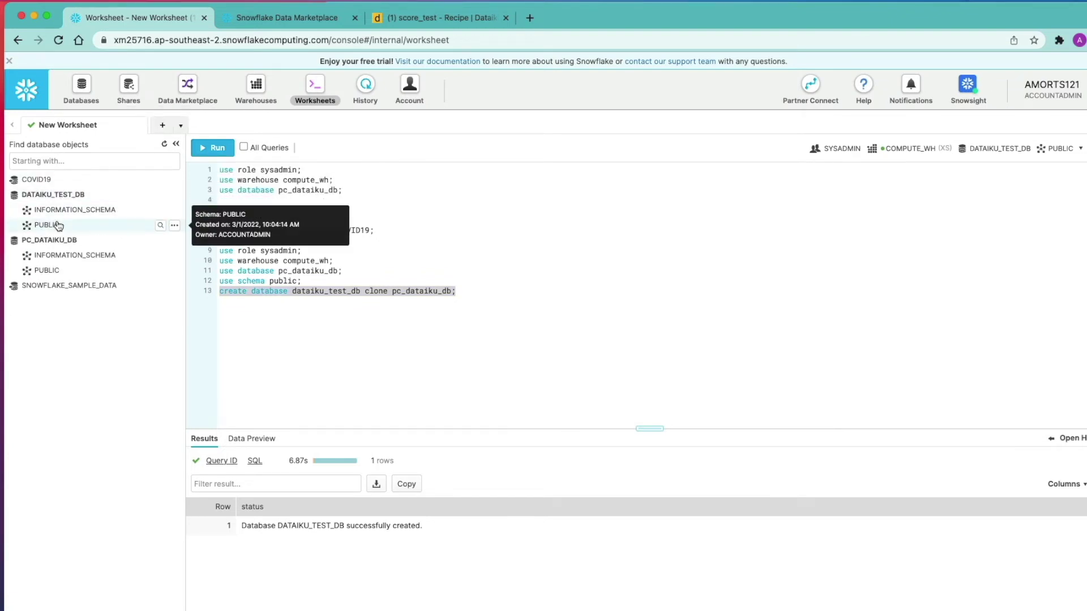
{"action": "left_click", "coordinate": [57, 225]}
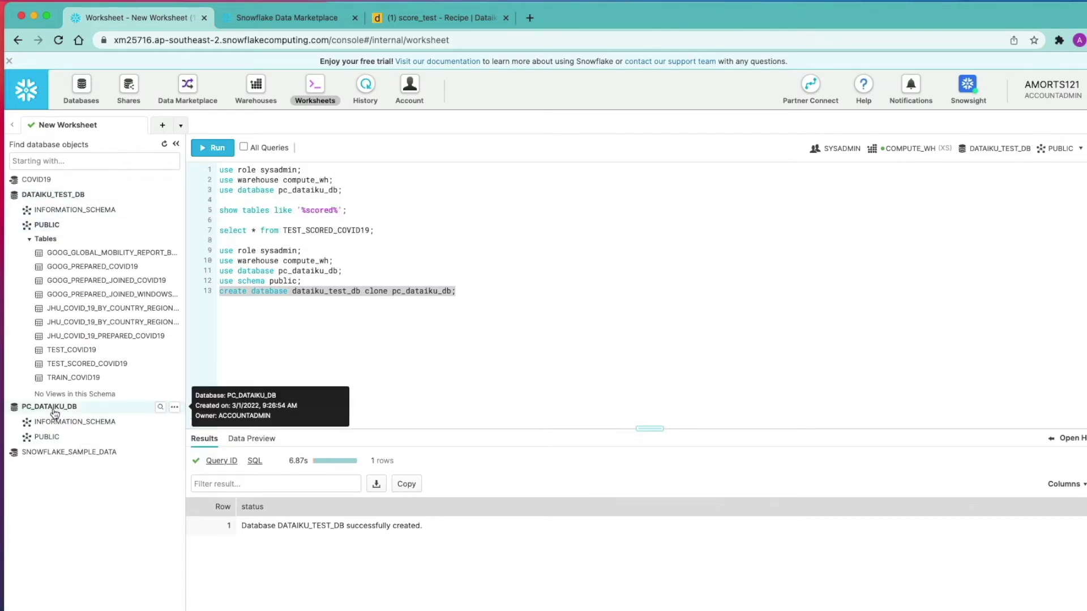
{"action": "left_click", "coordinate": [64, 439]}
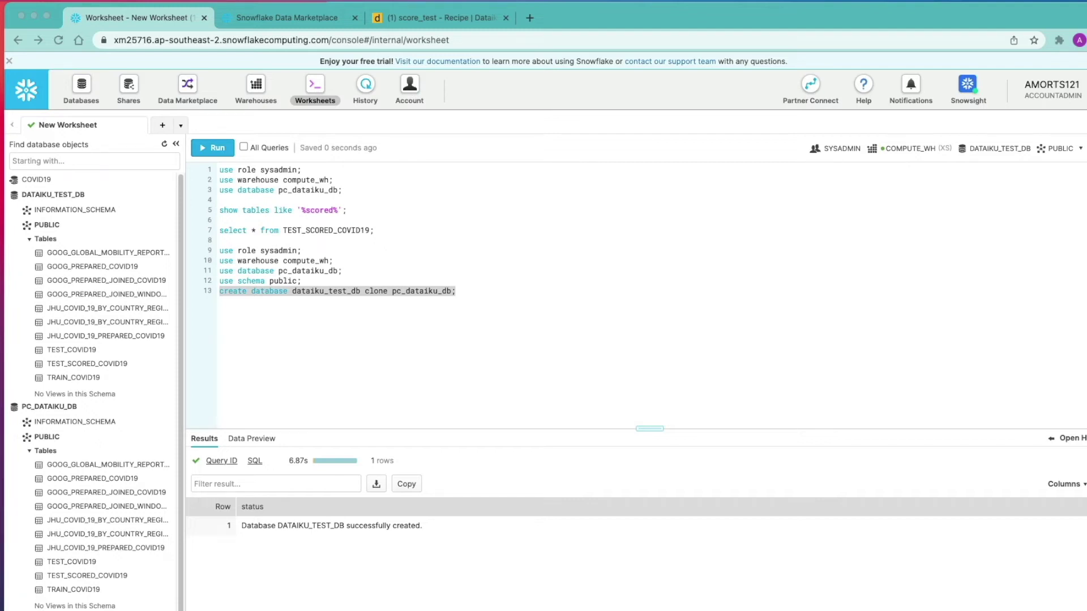
{"action": "key", "text": "Right"}
{"action": "key", "text": "Return"}
{"action": "key", "text": "Return"}
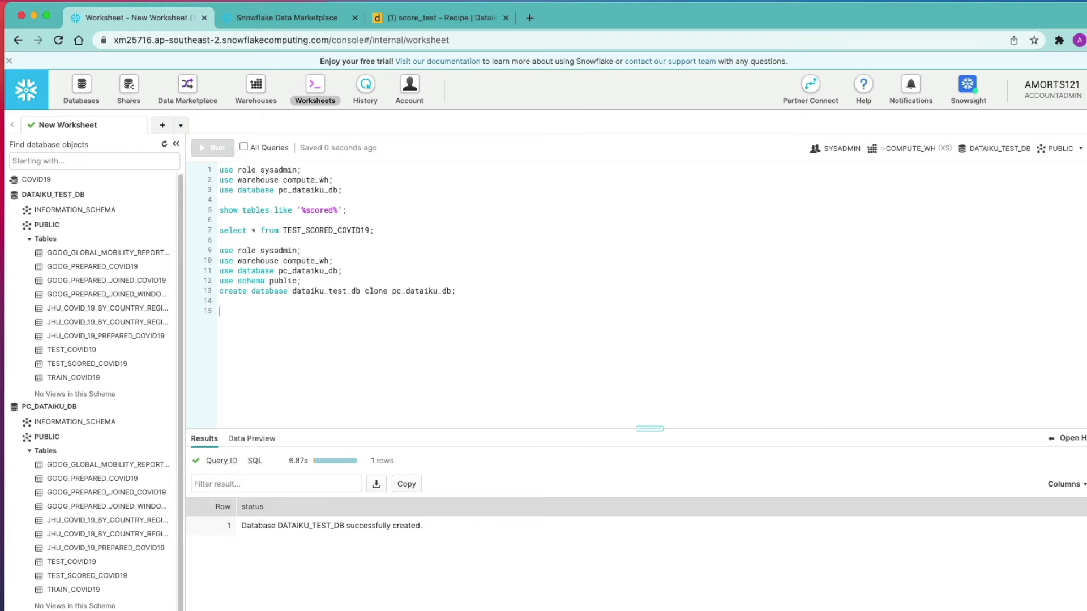
Paste the prepared statements and run the use database DATAIKU_TEST_DB and use schema public lines.
{"action": "key", "text": "super+Tab"}
{"action": "type", "text": "use database dataiku_test_db; use schema public; drop table TEST_SCORED_COVID19;"}
{"action": "left_click_drag", "start_coordinate": [220, 312], "coordinate": [348, 322]}
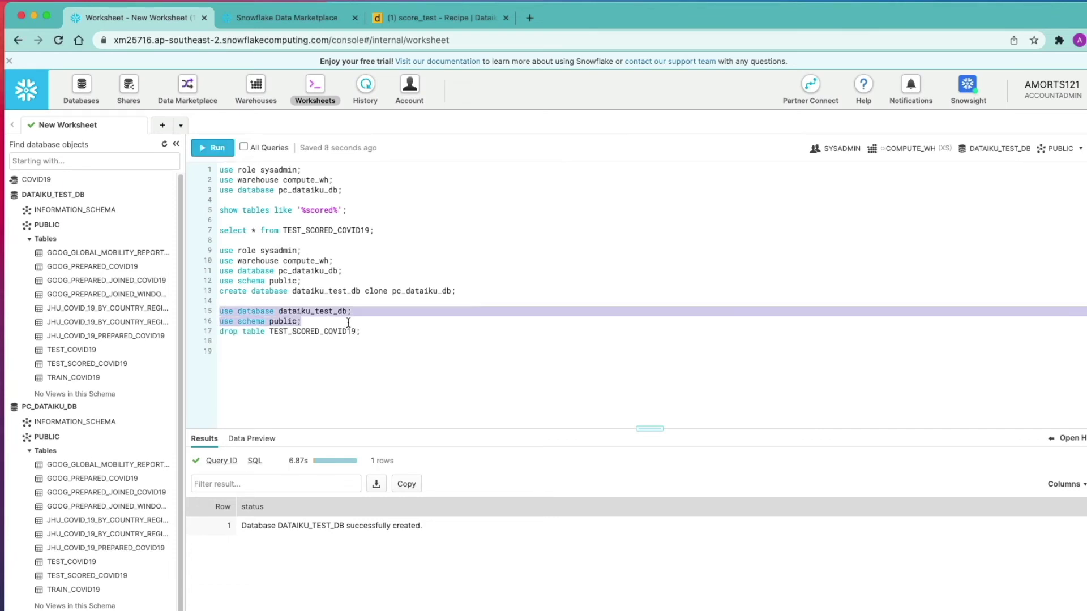
{"action": "key", "text": "super+Return"}
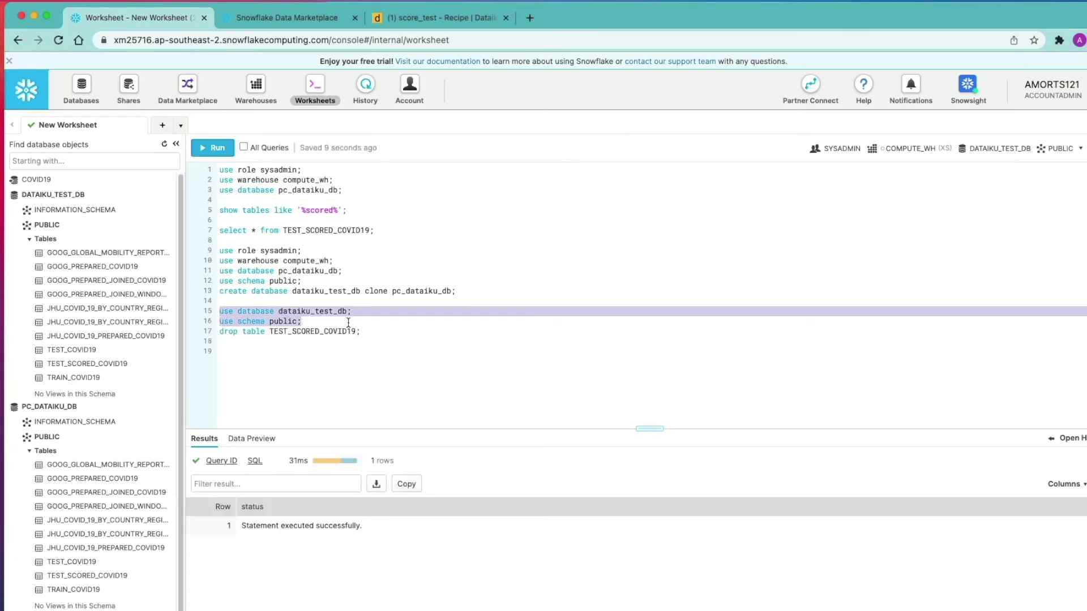
Run the drop table statement to remove TEST_SCORED_COVID19 from the clone.
{"action": "left_click_drag", "start_coordinate": [362, 332], "coordinate": [219, 331]}
{"action": "key", "text": "super+Return"}
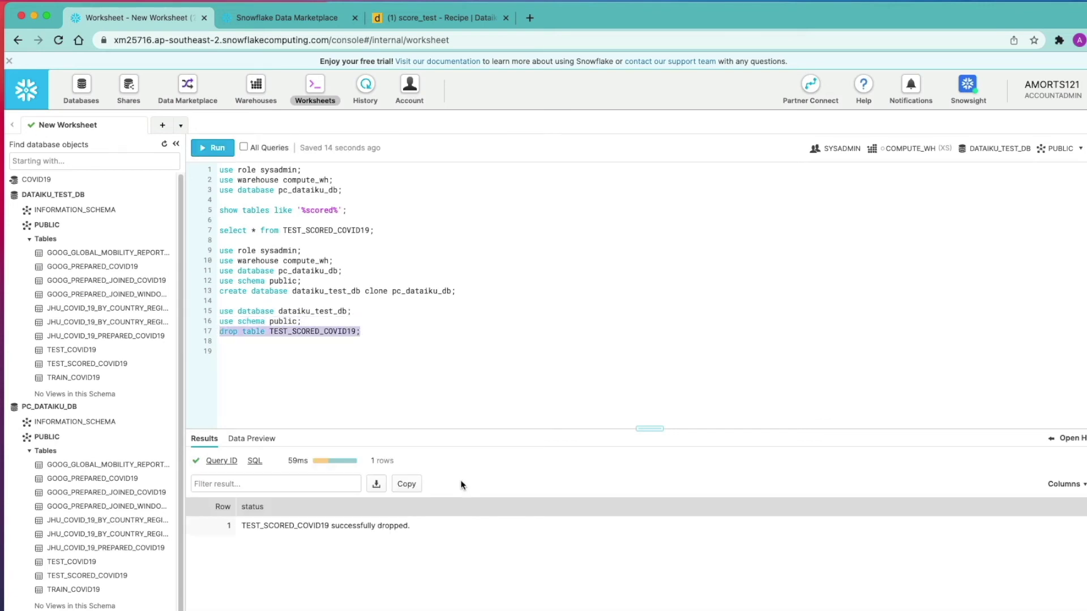
{"action": "left_click", "coordinate": [383, 333]}
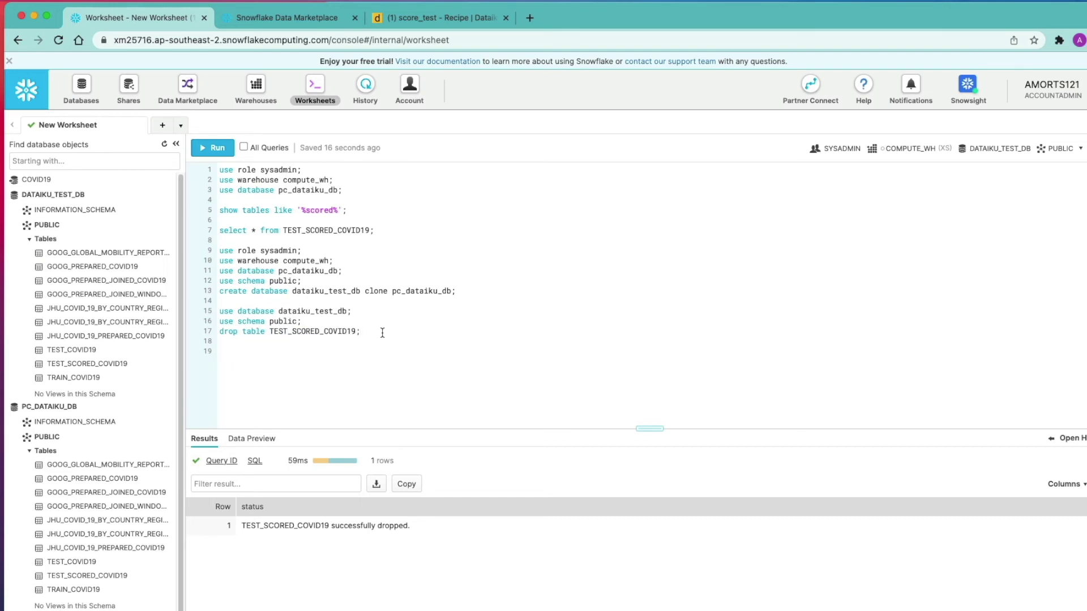
Run 'select * from TEST_SCORED_COVID19 limit 10;' and see it fail as nonexistent.
{"action": "key", "text": "Return"}
{"action": "type", "text": "select * from"}
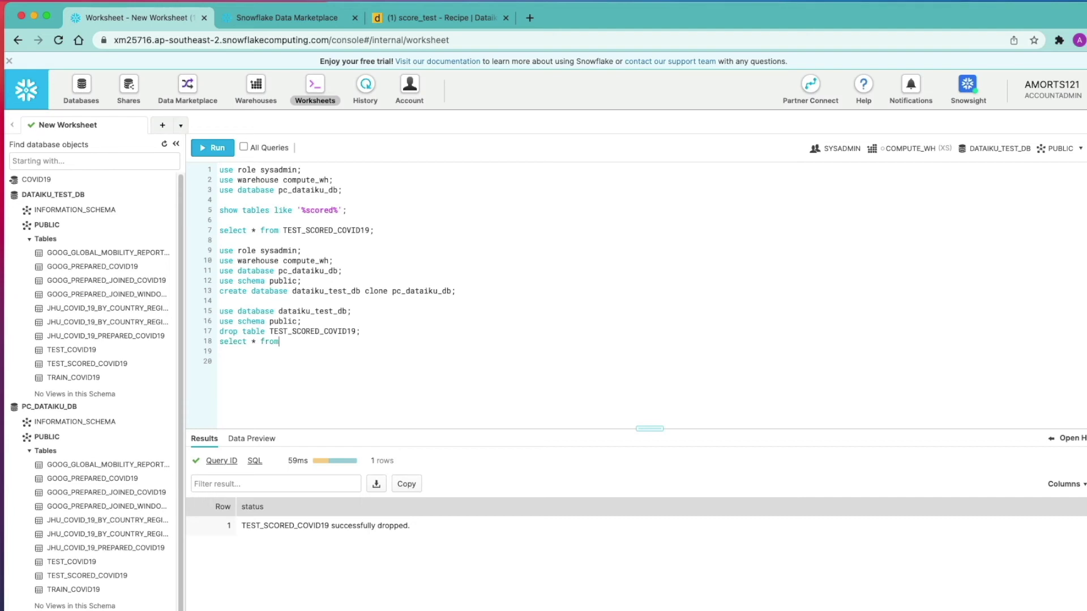
{"action": "double_click", "coordinate": [345, 331]}
{"action": "key", "text": "super+c"}
{"action": "left_click", "coordinate": [317, 342]}
{"action": "key", "text": "super+v"}
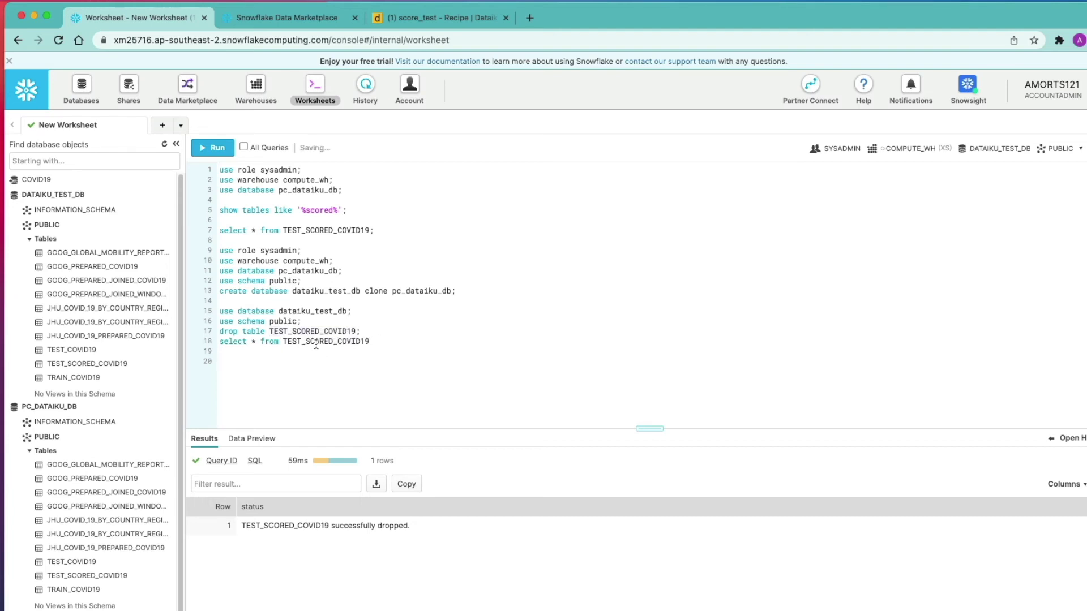
{"action": "type", "text": "limit 10;"}
{"action": "key", "text": "super+Return"}
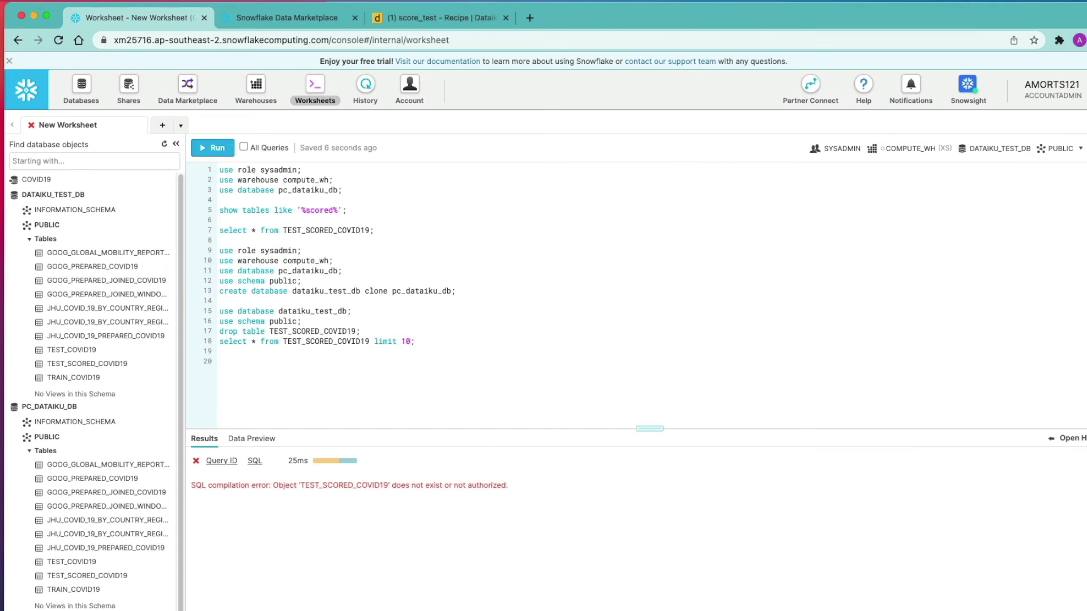
{"action": "left_click", "coordinate": [426, 341]}
Write and run 'undrop table TEST_SCORED_COVID19;' to restore the dropped table.
{"action": "key", "text": "Return"}
{"action": "type", "text": "undrop table"}
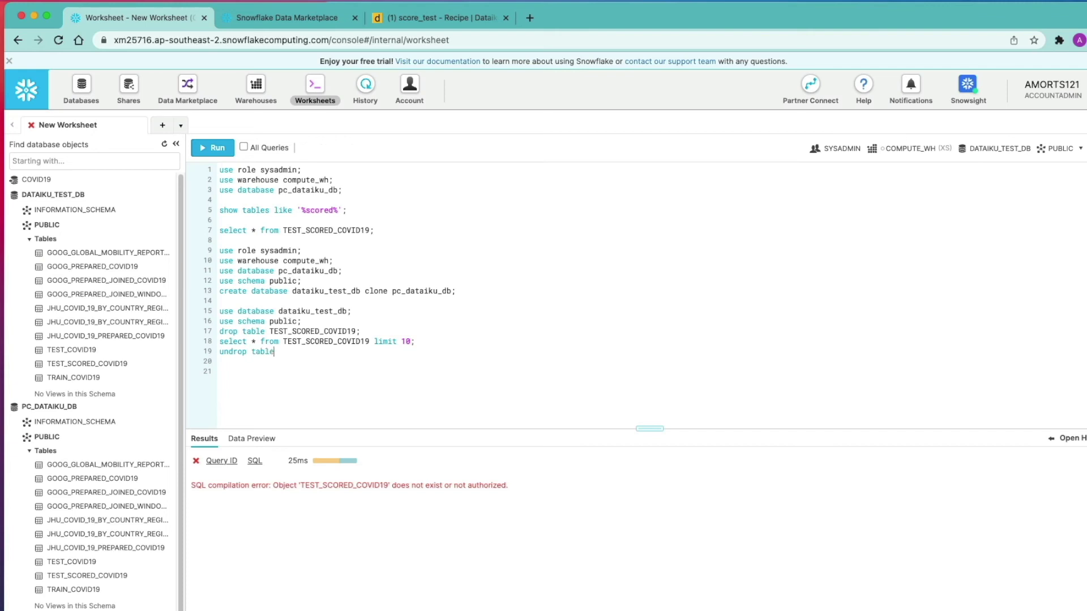
{"action": "double_click", "coordinate": [312, 342]}
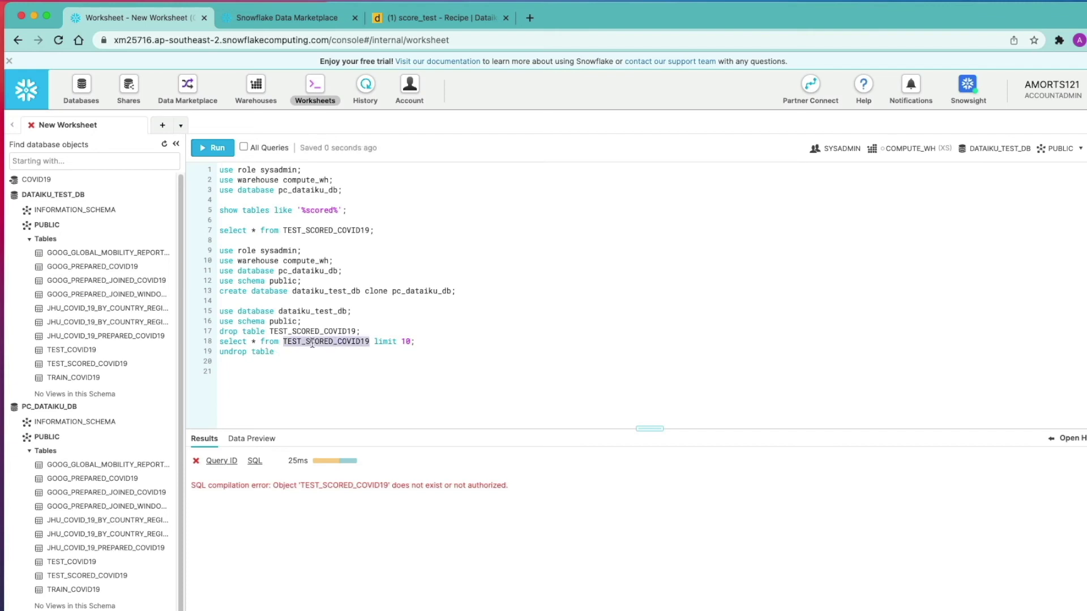
{"action": "key", "text": "super+c"}
{"action": "left_click", "coordinate": [312, 351]}
{"action": "key", "text": "super+v"}
{"action": "type", "text": ";"}
{"action": "key", "text": "super+Return"}
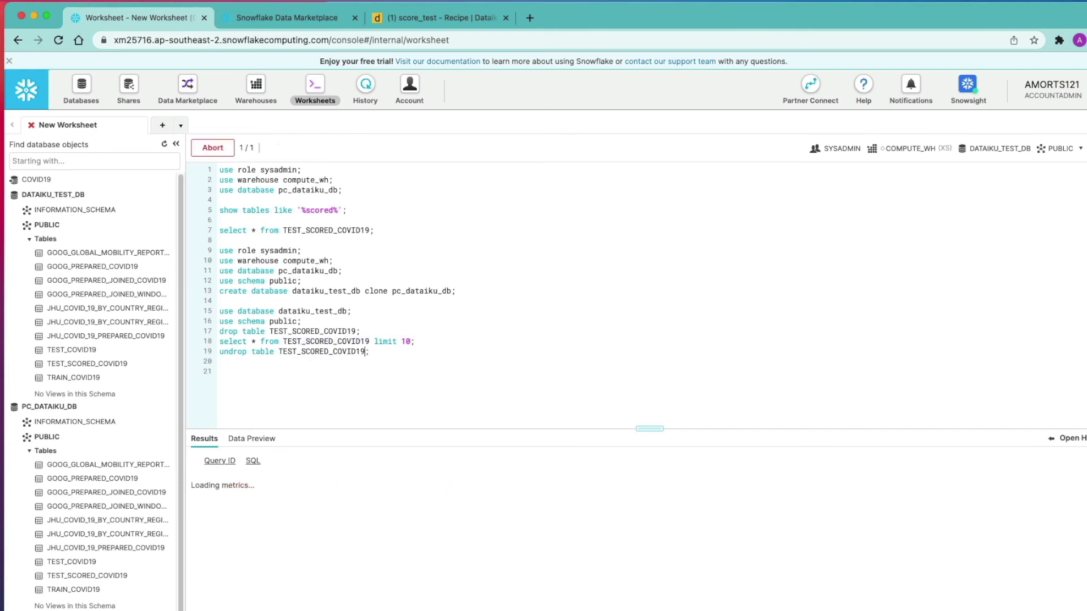
Rerun the limit 10 select on TEST_SCORED_COVID19, now returning 10 rows.
{"action": "left_click", "coordinate": [366, 351]}
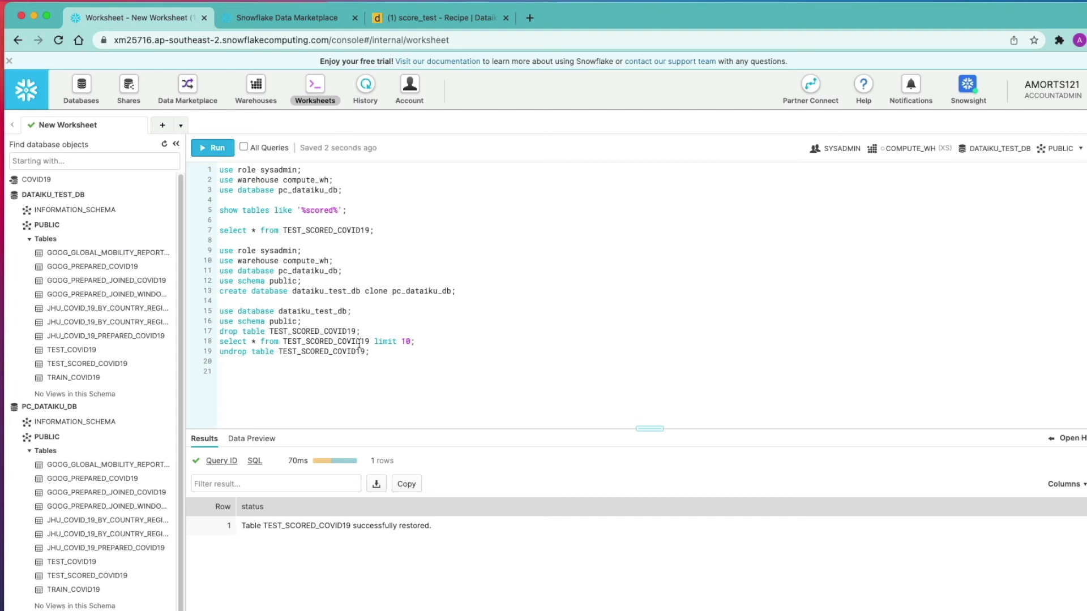
{"action": "left_click", "coordinate": [359, 343]}
{"action": "key", "text": "super+Return"}
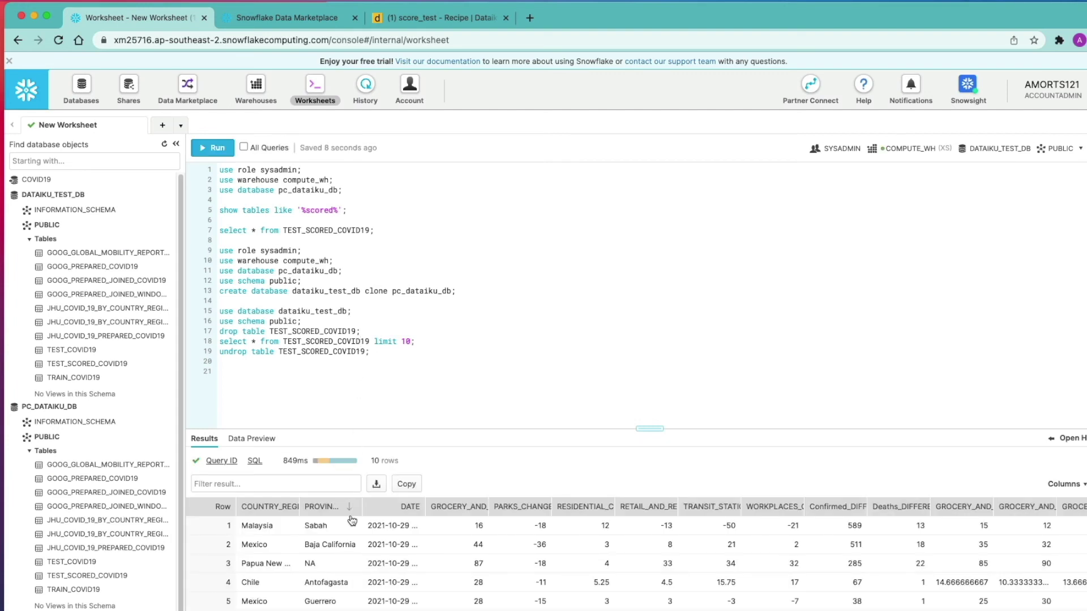